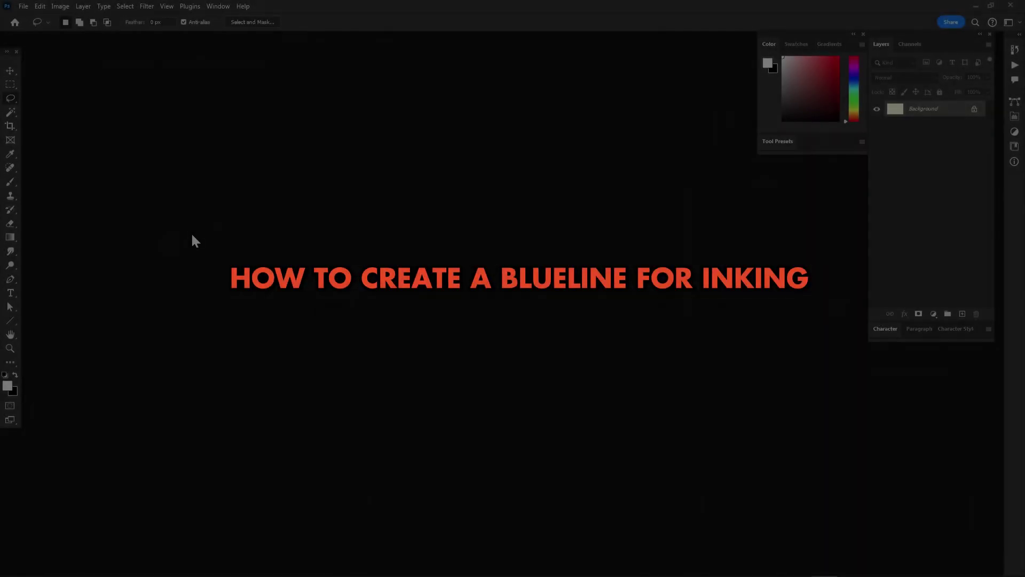
Open the Tarzan pencil drawing TARZAN-JohnBuscema.jpg
left_click(23, 7)
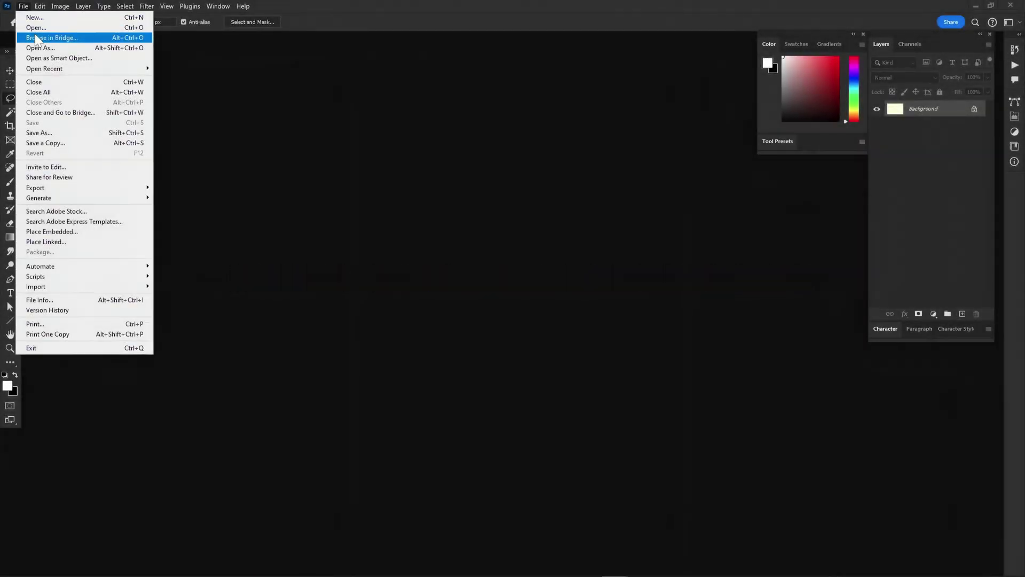
left_click(43, 27)
left_click(289, 177)
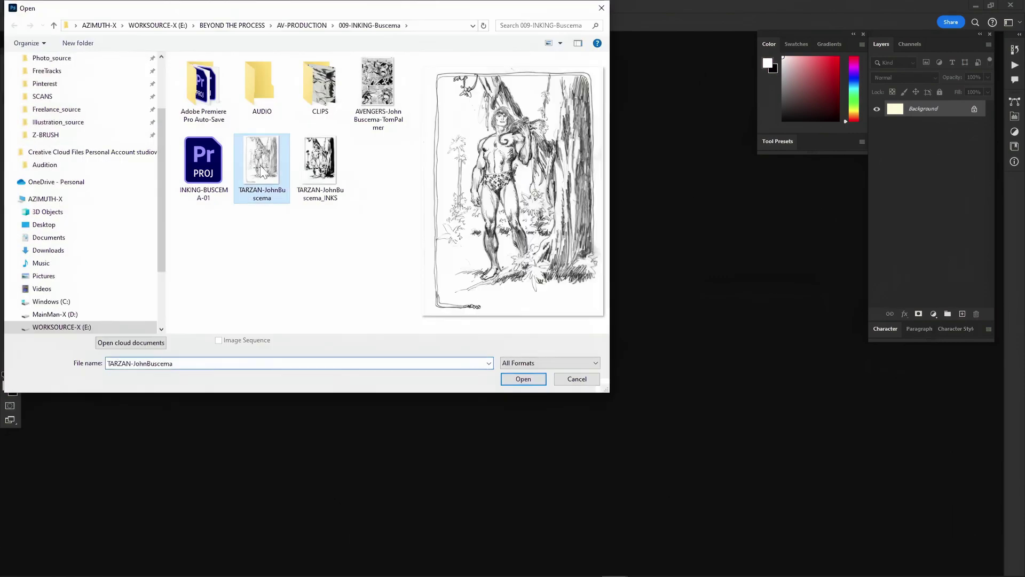
left_click(528, 378)
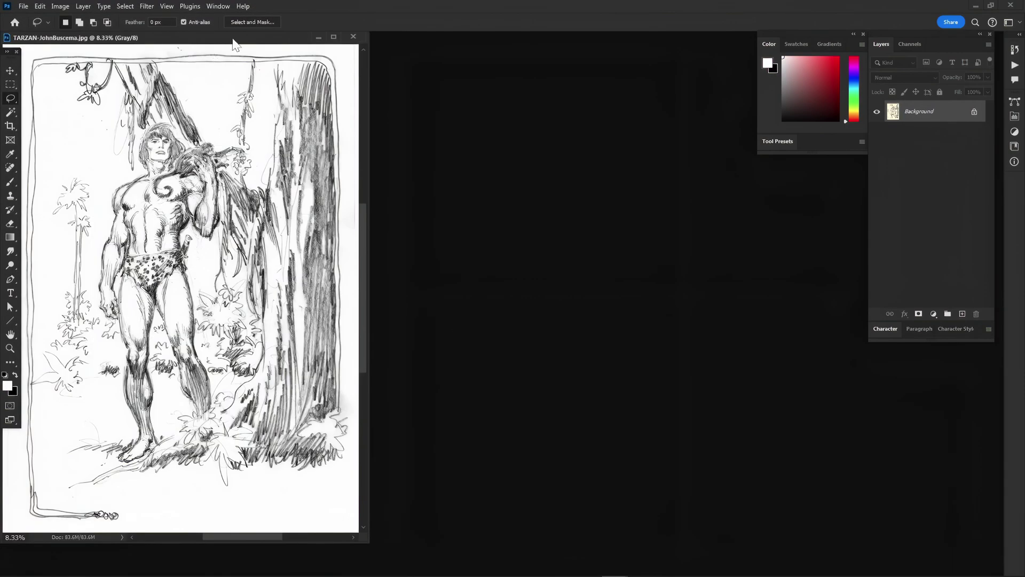
Centre the drawing's window in the workspace and switch to full-screen mode
left_click_drag(234, 39, 486, 47)
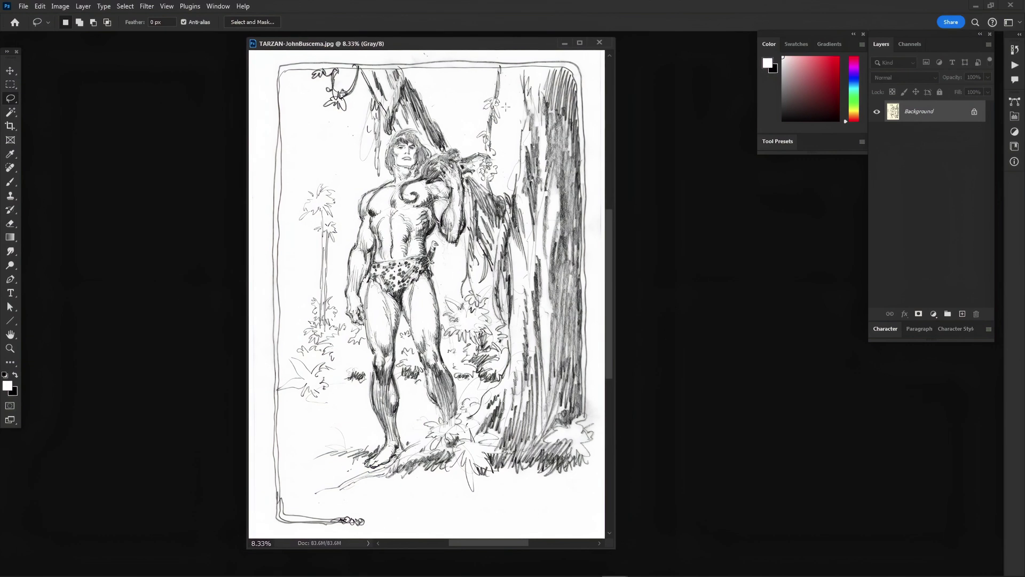
key("f")
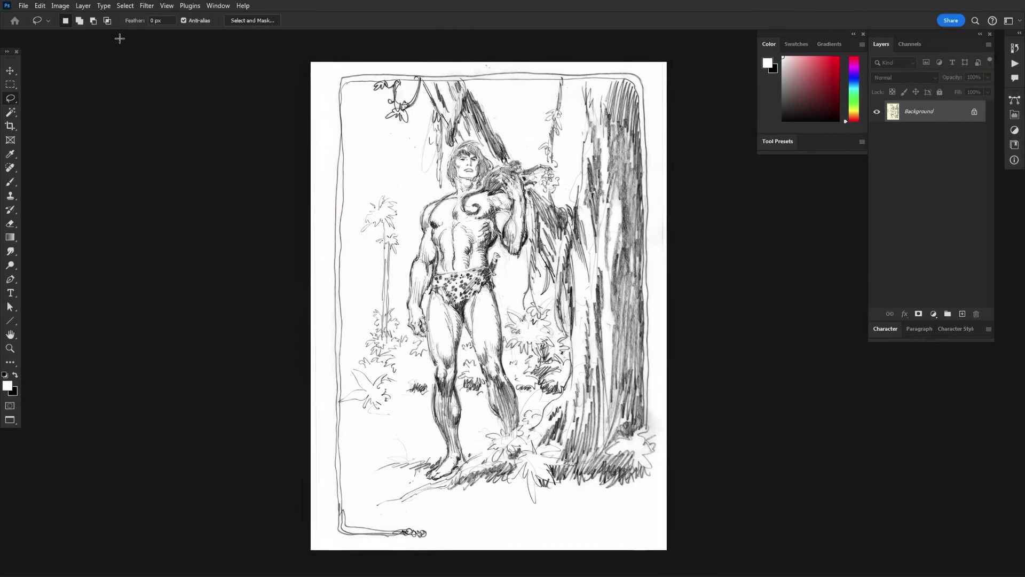
left_click(148, 5)
Convert the sketch to a Monotone duotone with a light blue Blueline ink, b3ddf7
left_click(146, 5)
left_click(70, 6)
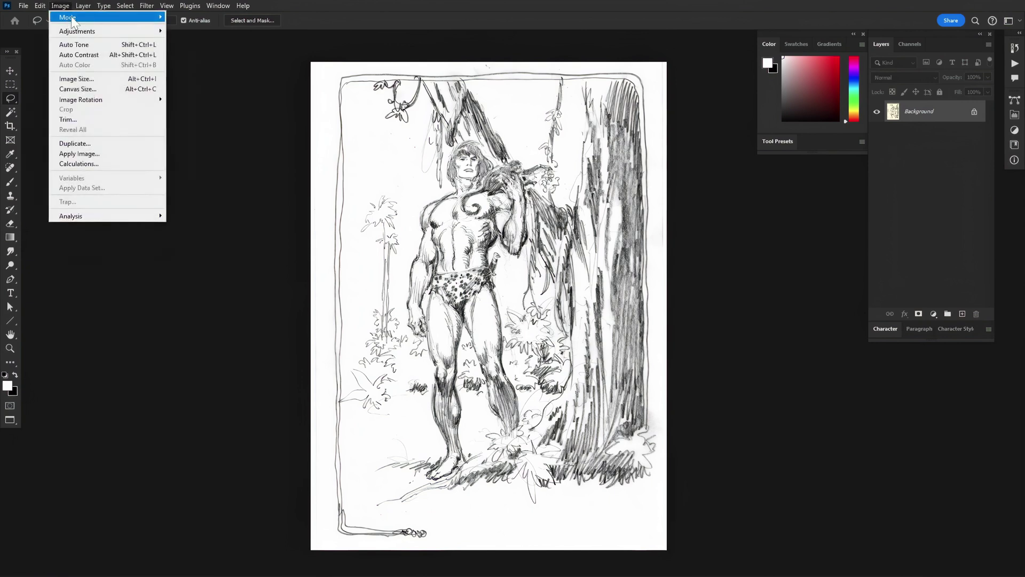
mouse_move(76, 18)
left_click(192, 38)
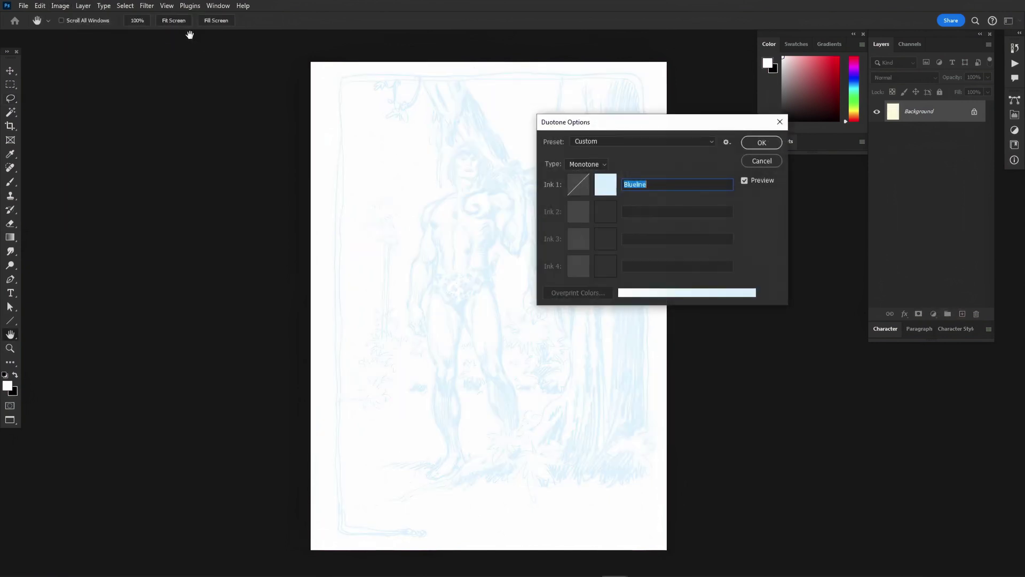
left_click(609, 189)
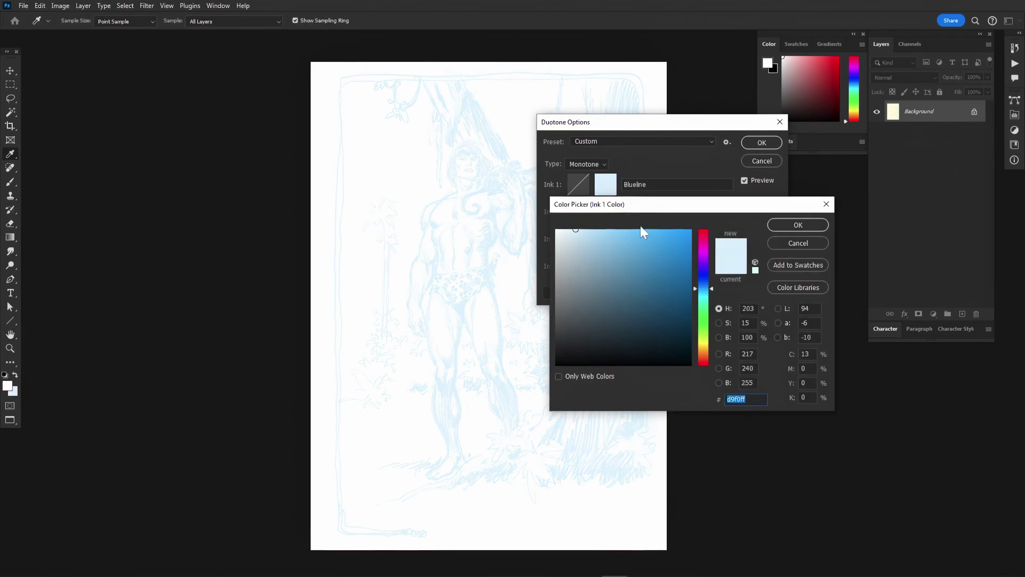
left_click(591, 236)
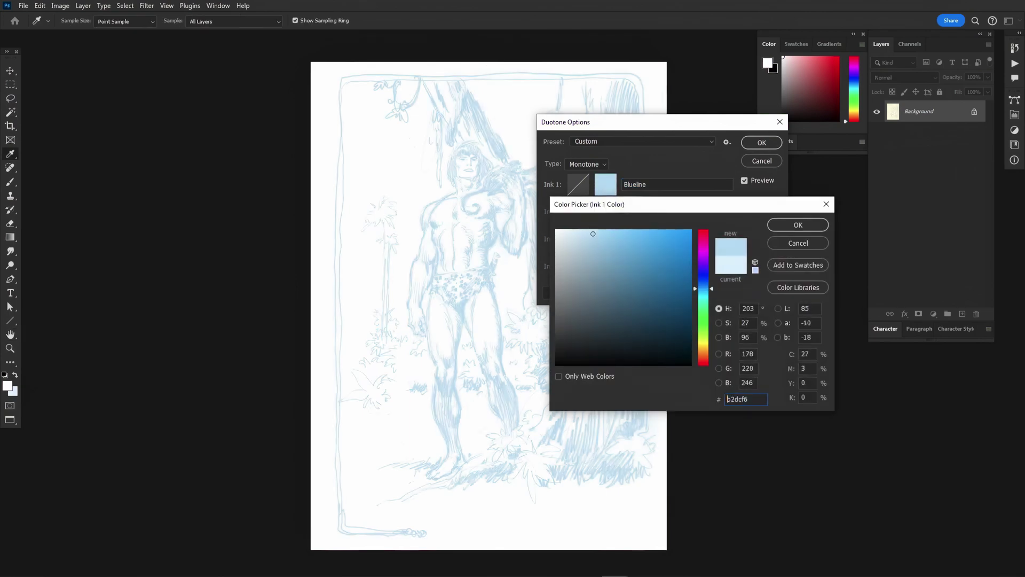
left_click(799, 225)
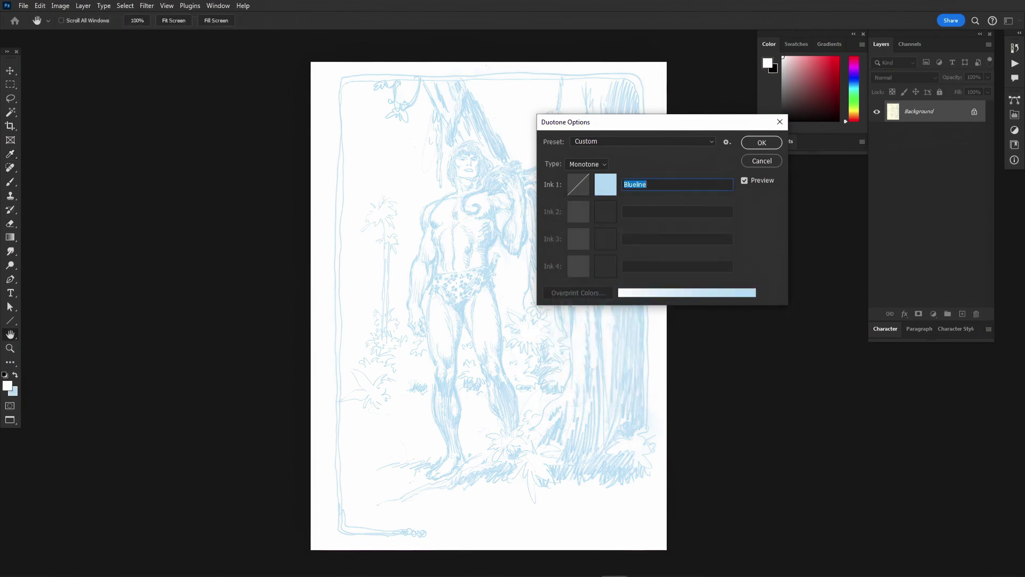
left_click(761, 143)
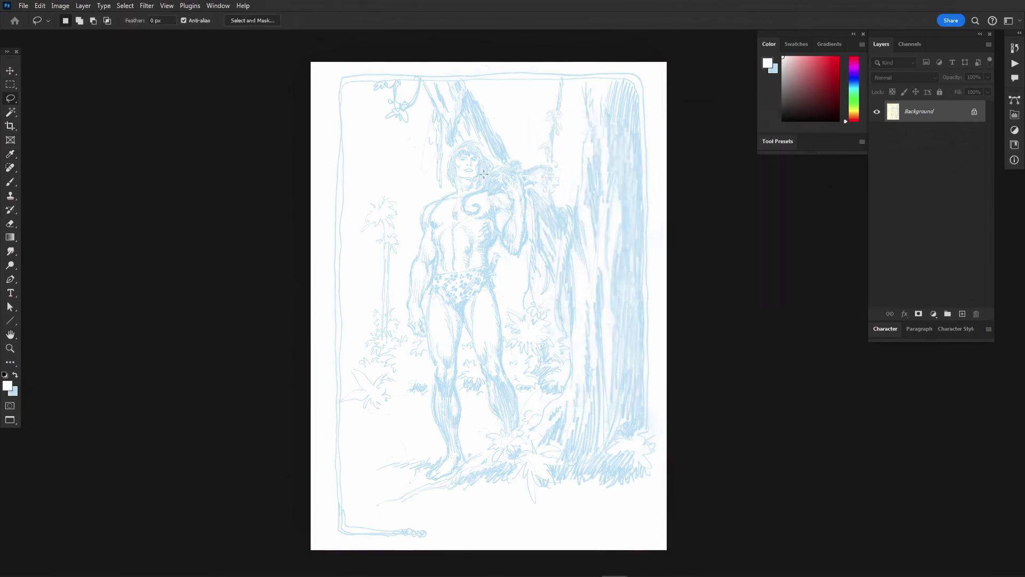
scroll(484, 174, "up", 10)
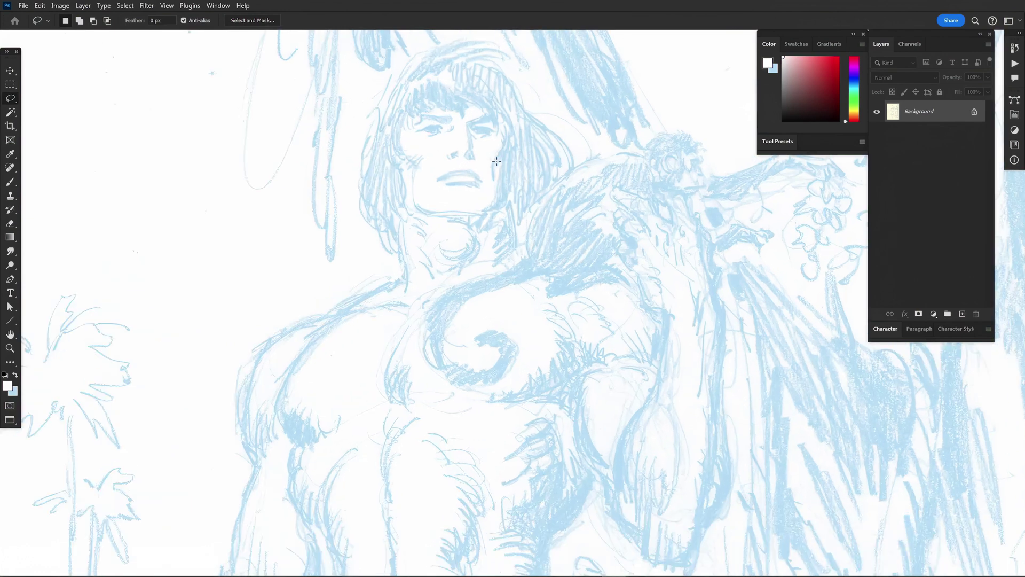
scroll(497, 161, "up", 8)
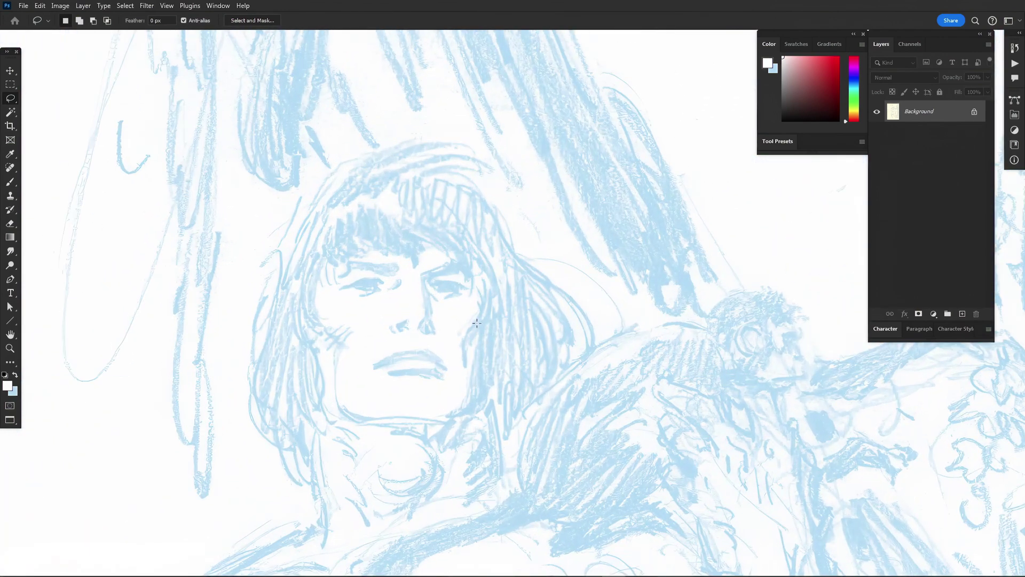
left_click_drag(477, 323, 288, 192)
left_click_drag(550, 270, 623, 243)
key("ctrl+0")
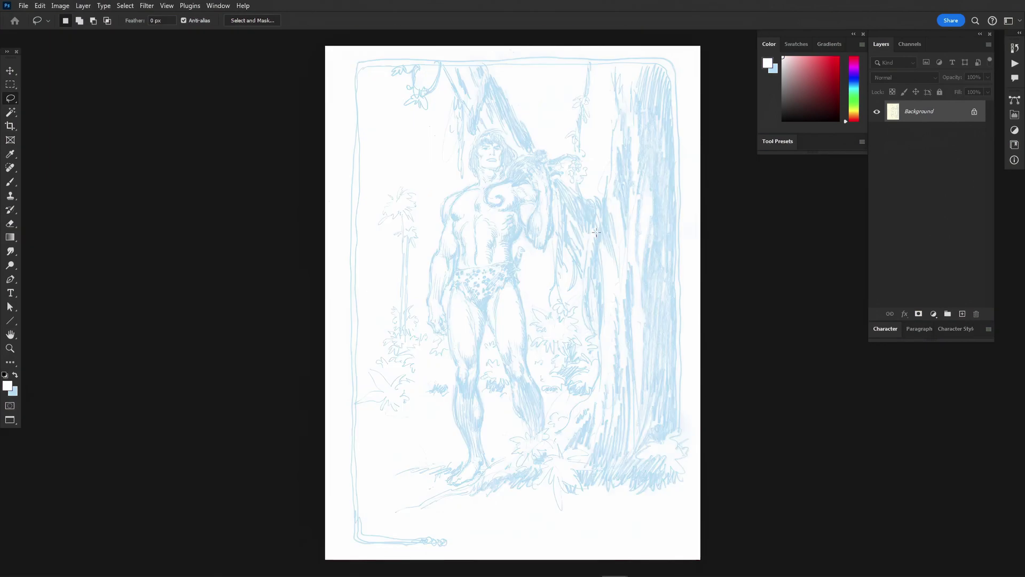
In Image Size, set resolution to 600 pixels/inch and height to 17 inches
key("alt+i")
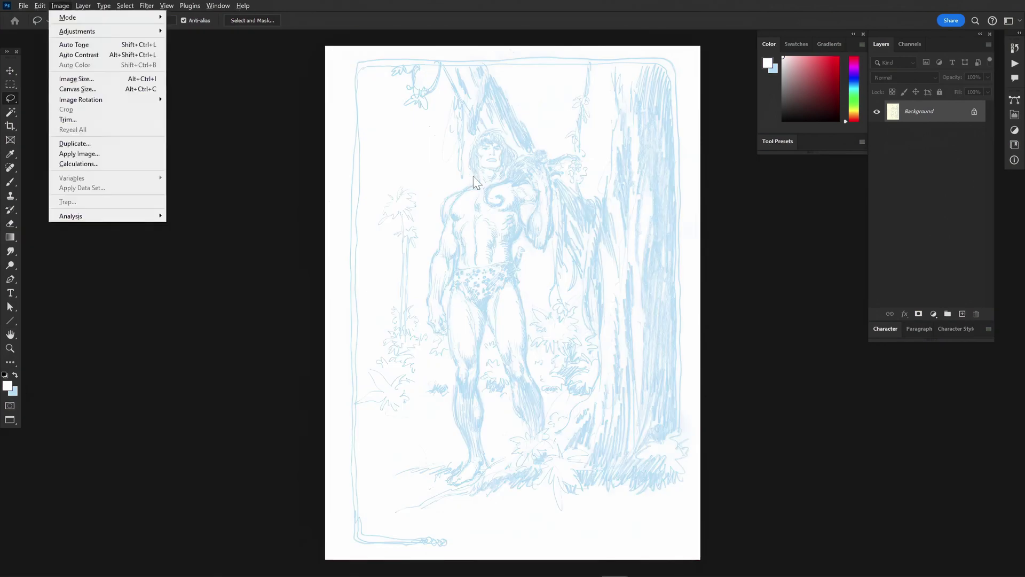
key("i")
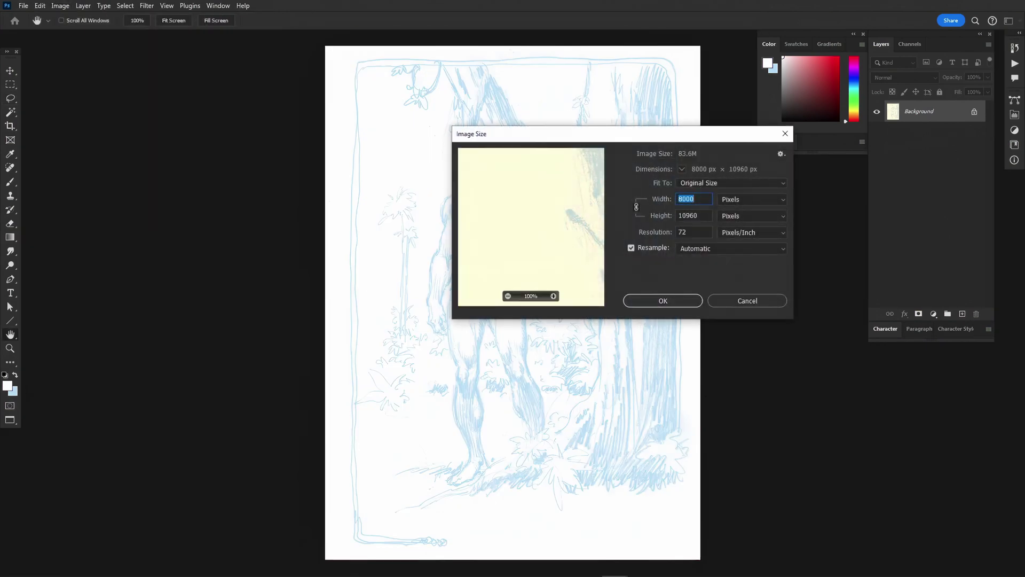
type("600")
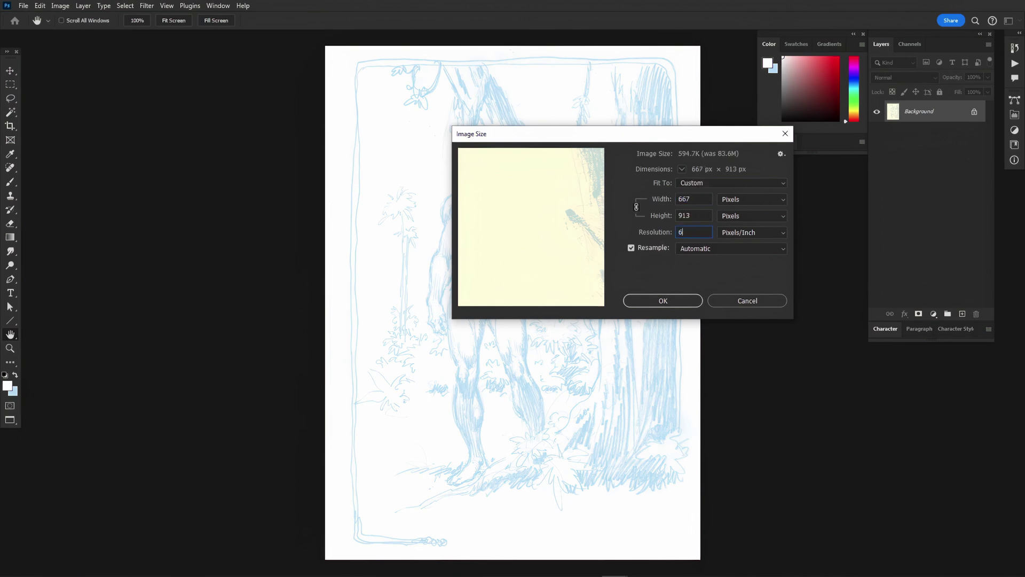
left_click(631, 248)
left_click(631, 248)
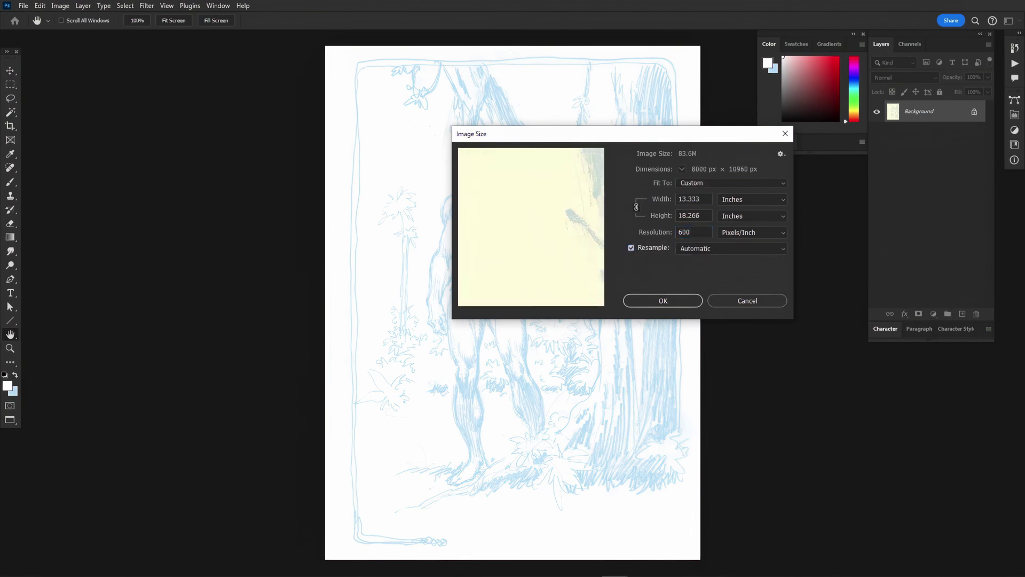
type("17")
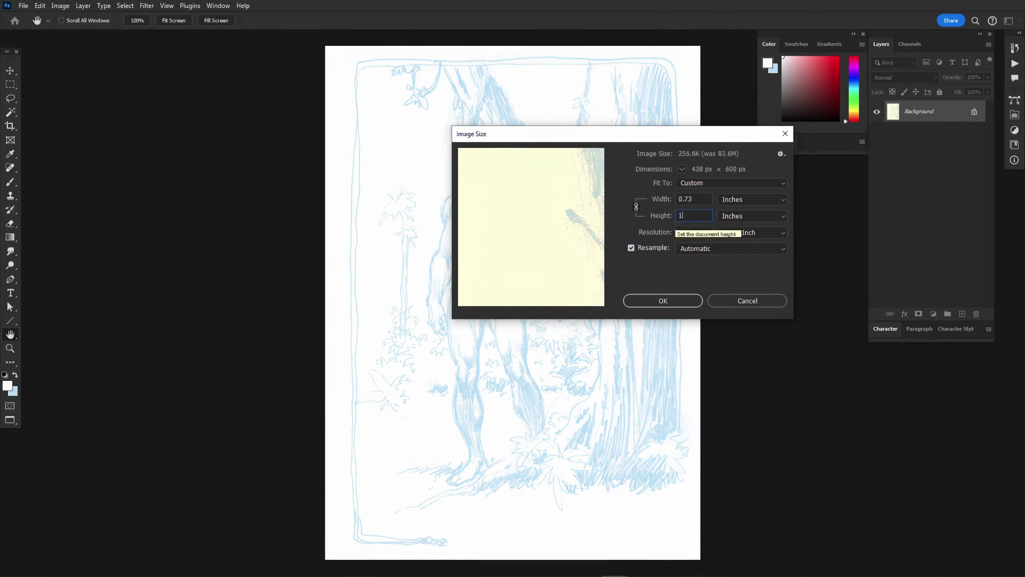
Apply the new image size and open Print Settings for the EPSON Stylus Photo 2200
left_click(674, 301)
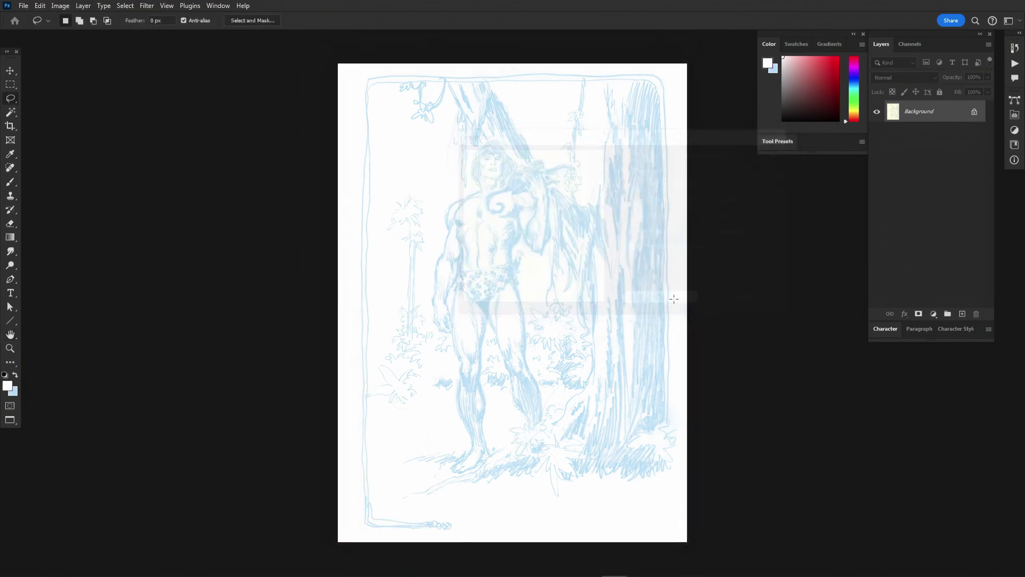
key("l")
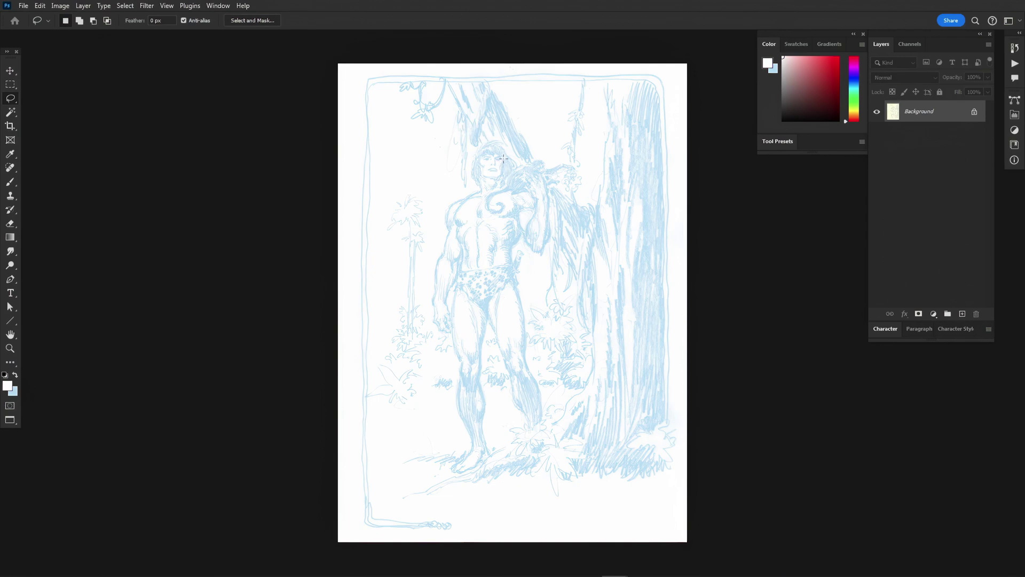
key("ctrl+plus")
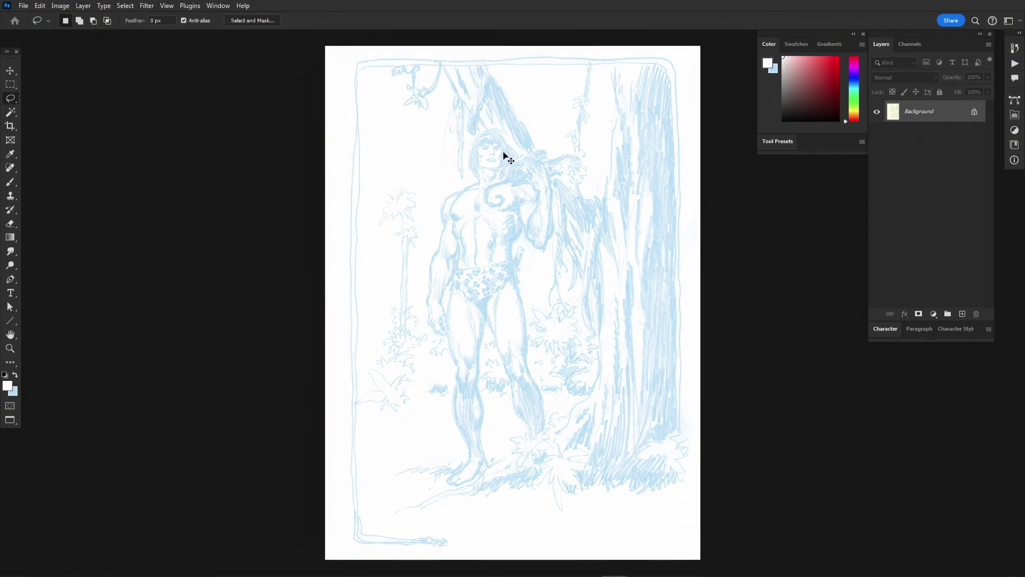
key("ctrl+p")
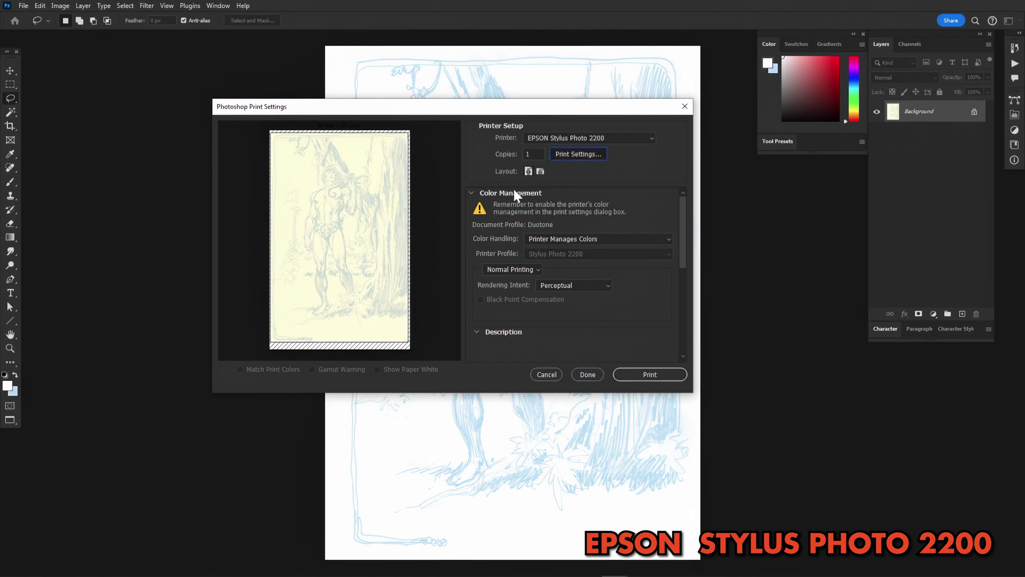
Accept the EPSON printer properties and close Print Settings with Done
left_click(562, 156)
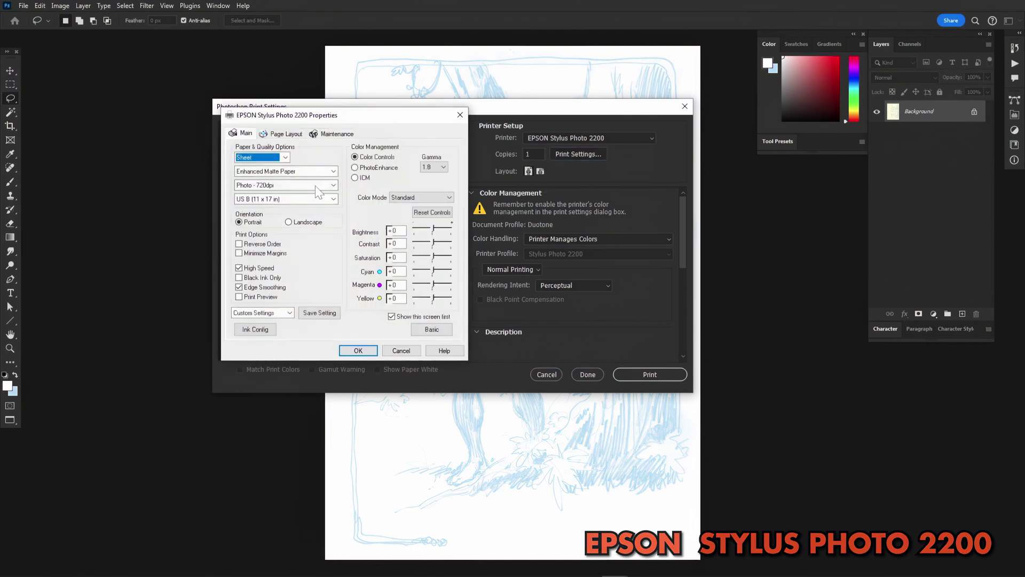
left_click(359, 350)
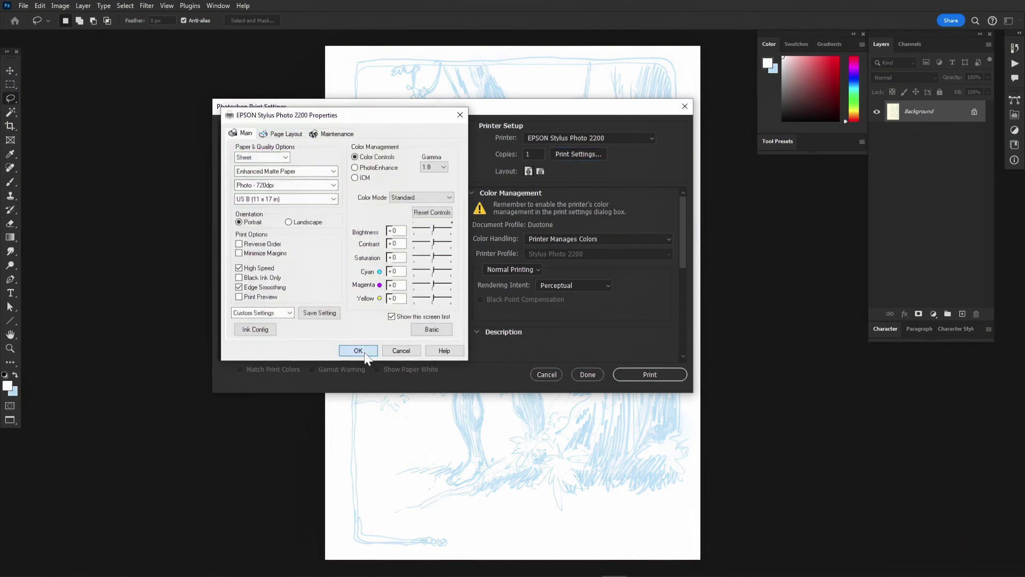
left_click(583, 374)
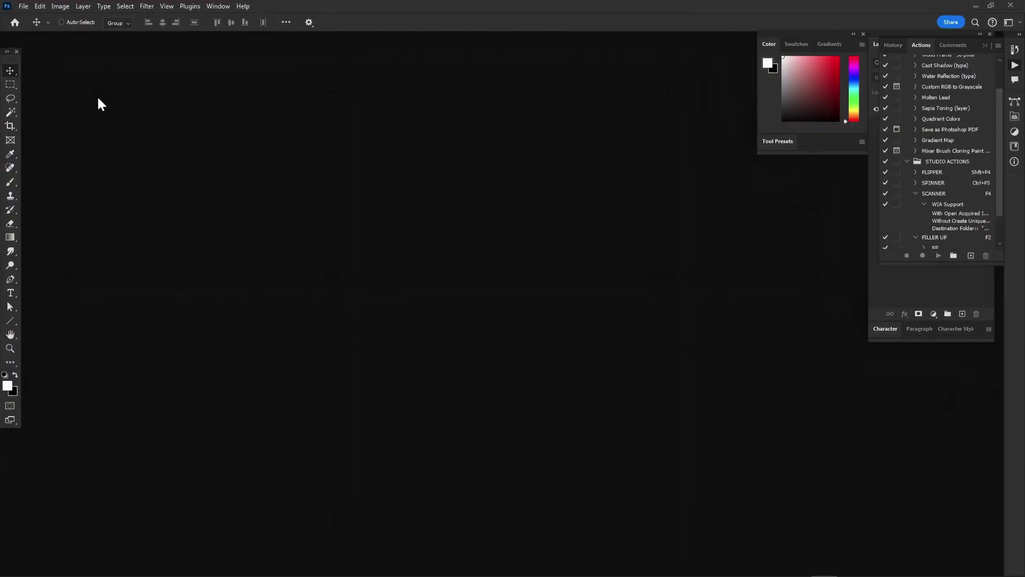
Start a WIA scanner import using the EPSON Expression 1680
left_click(24, 8)
mouse_move(104, 287)
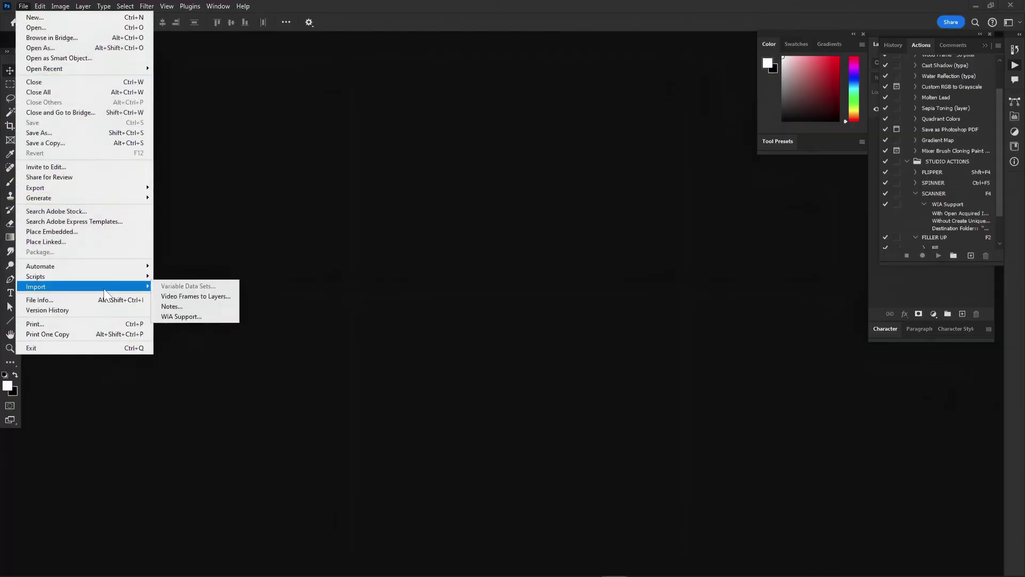
left_click(177, 316)
left_click(462, 315)
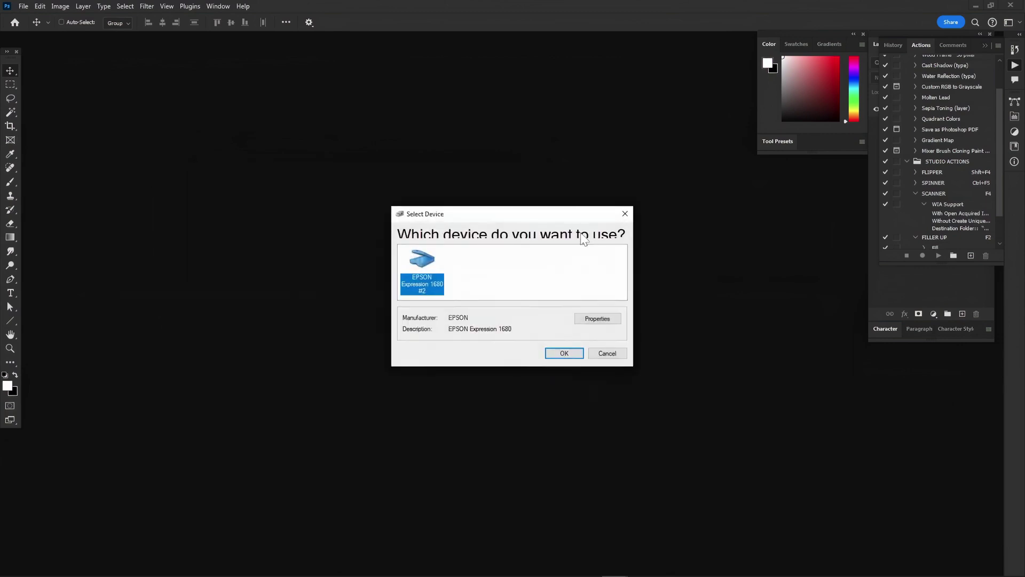
left_click(572, 363)
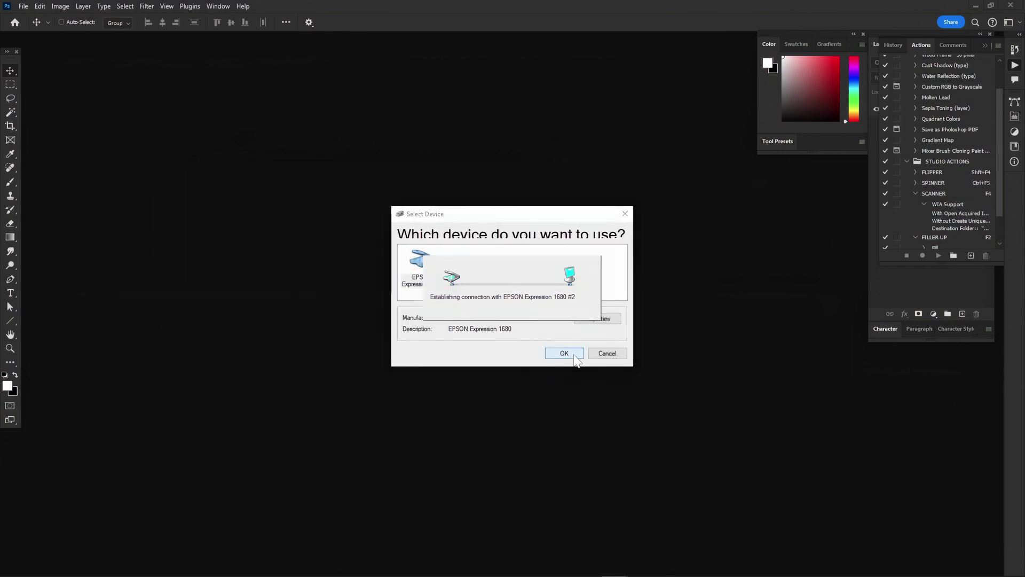
Preview the inked page at 1200 DPI black-and-white, adjust the crop, and scan
left_click(460, 342)
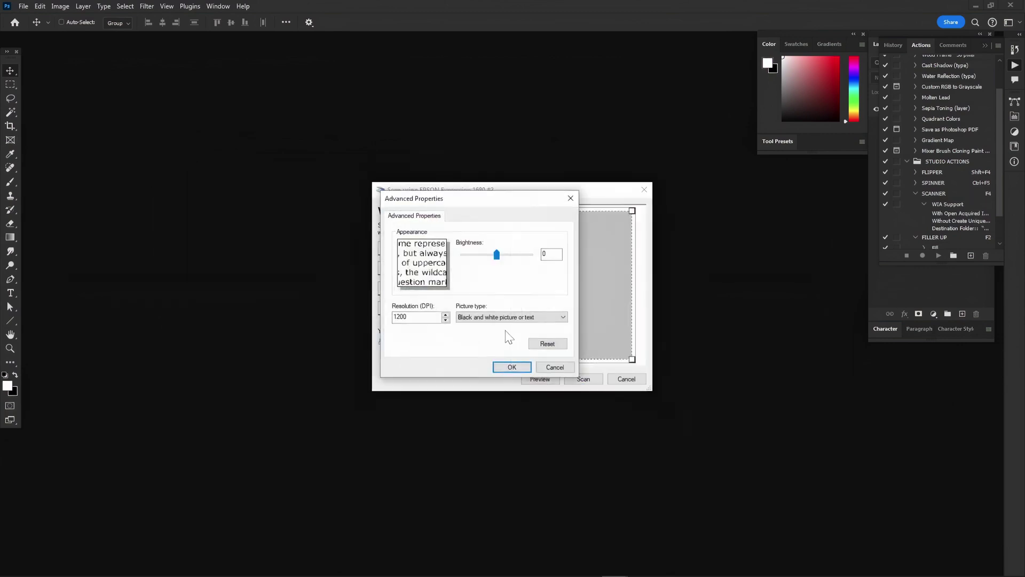
left_click(558, 317)
left_click(522, 318)
left_click(570, 364)
left_click(540, 379)
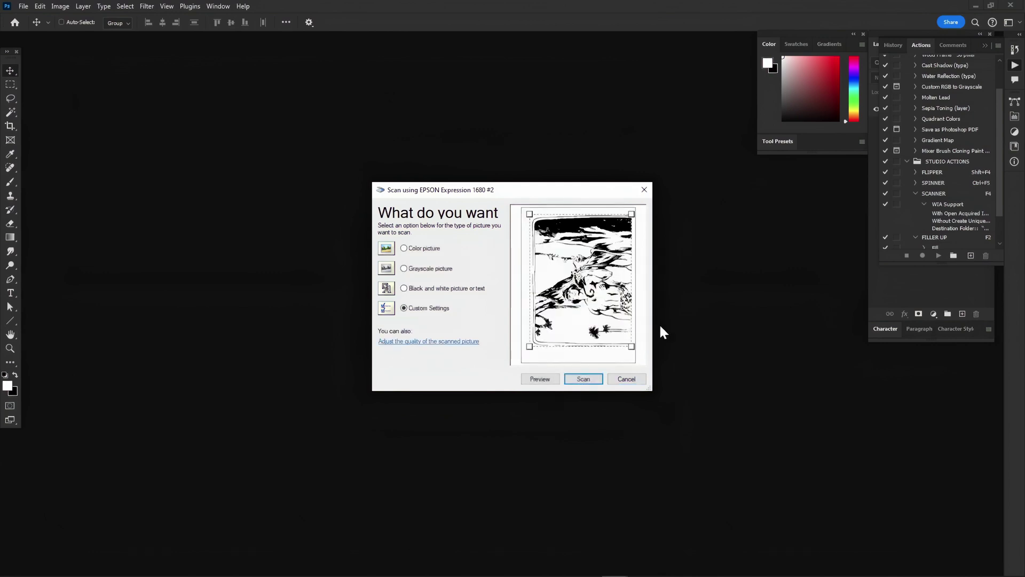
left_click_drag(529, 346, 524, 353)
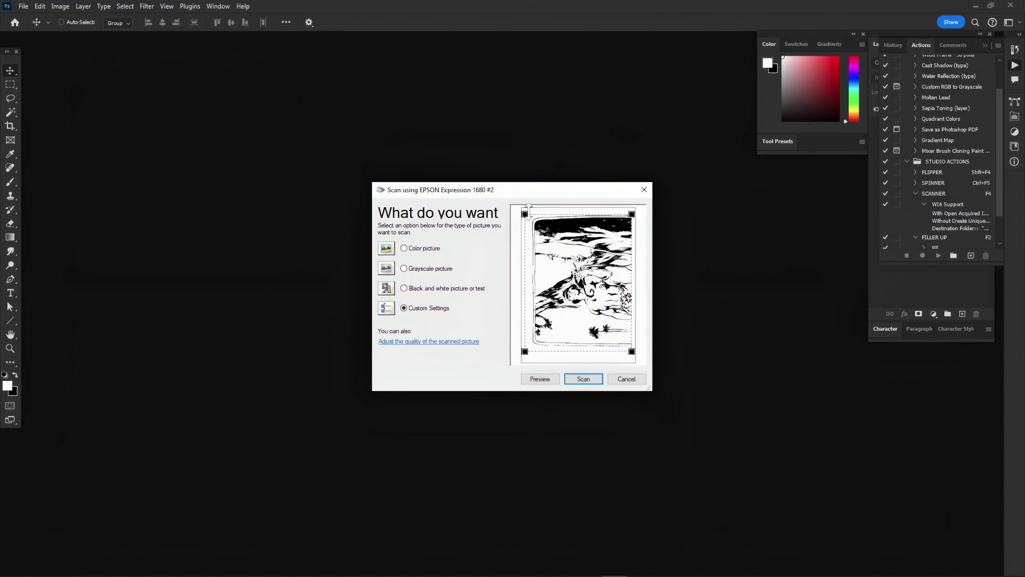
key("Return")
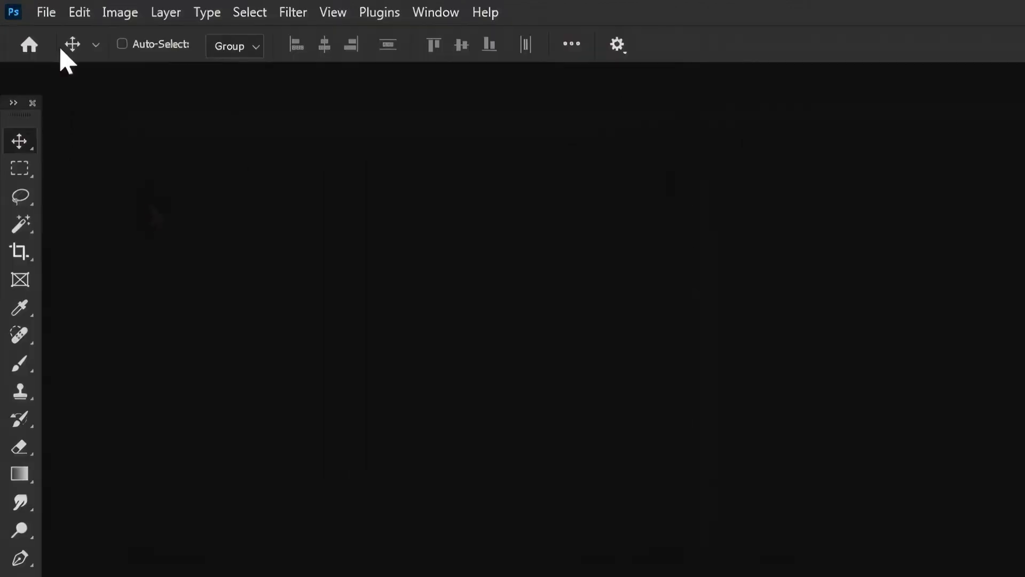
Start a Photomerge with the Reposition layout
left_click(36, 17)
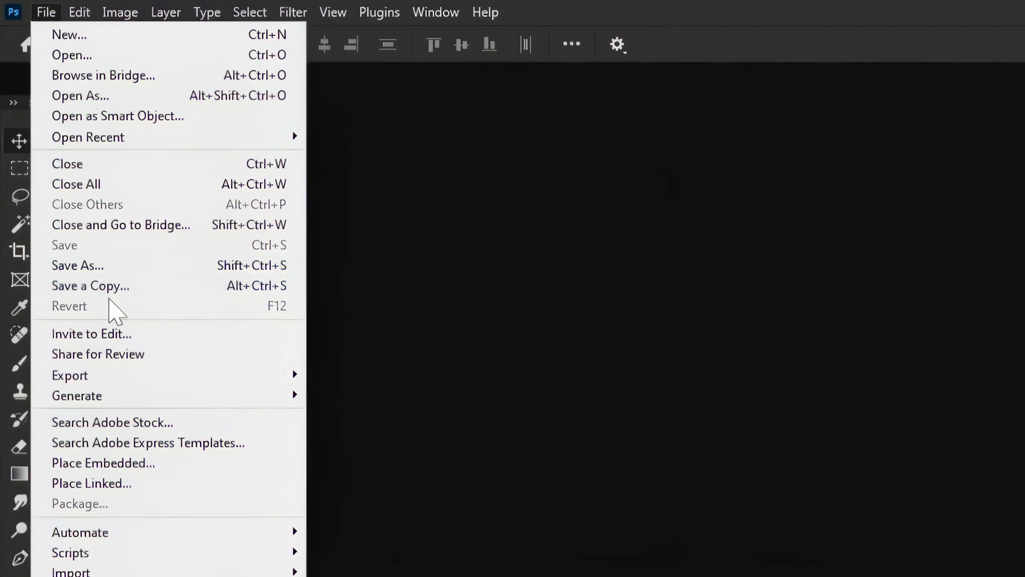
mouse_move(147, 536)
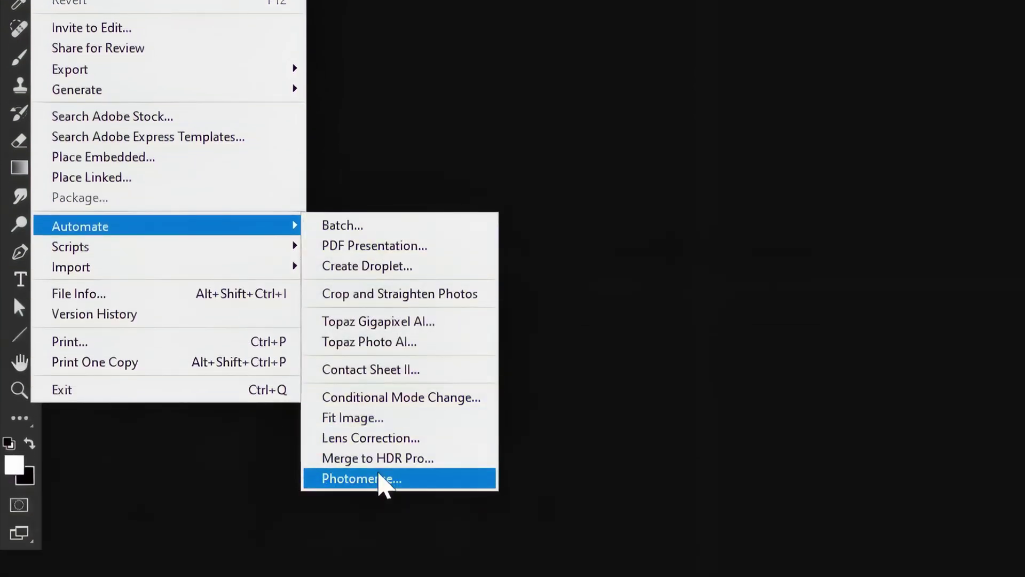
left_click(365, 480)
left_click(339, 359)
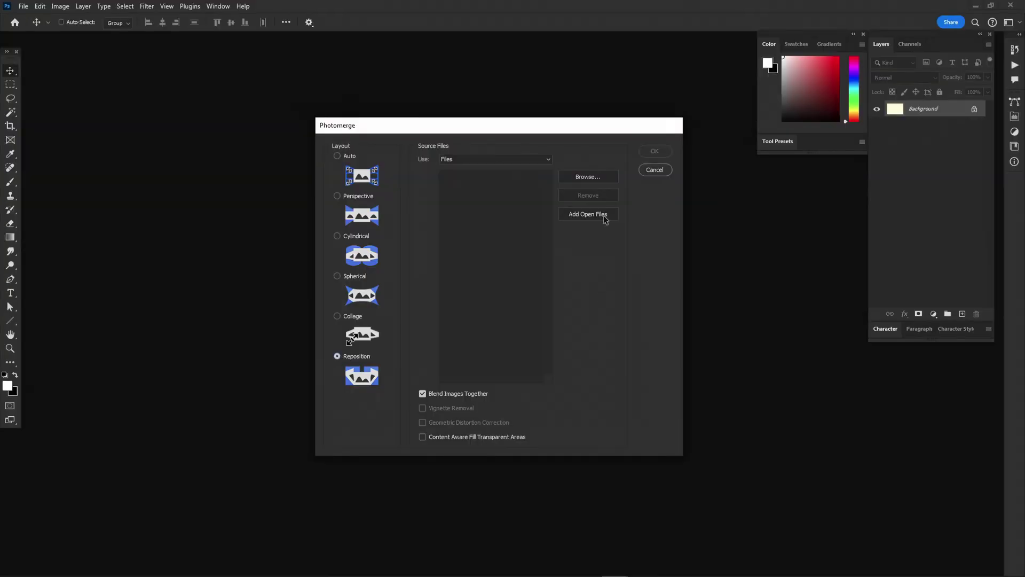
Add scans IMG_008, IMG_009 and IMG_010 as sources and run the Photomerge
left_click(590, 176)
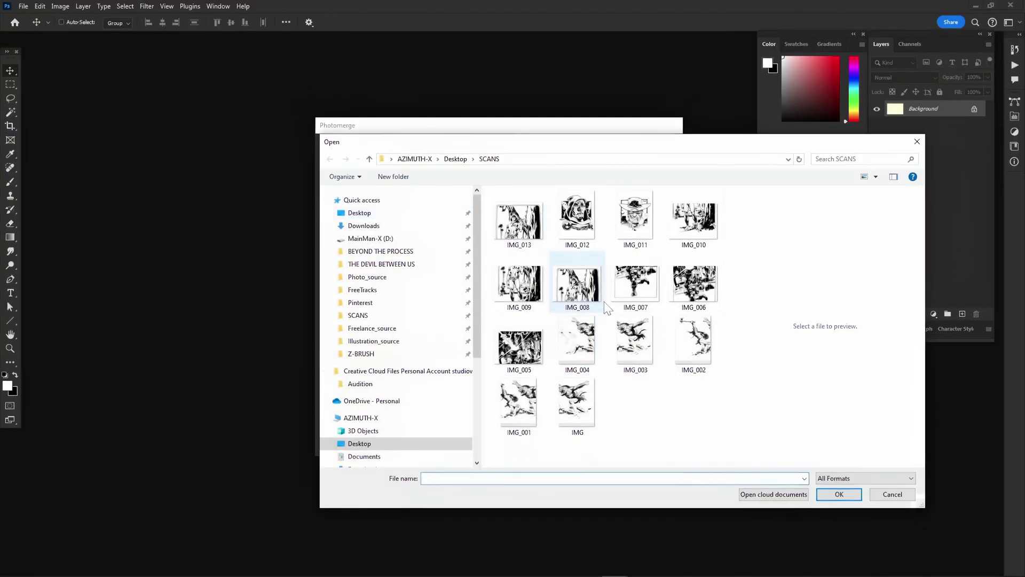
left_click(578, 284)
left_click(518, 288, "ctrl")
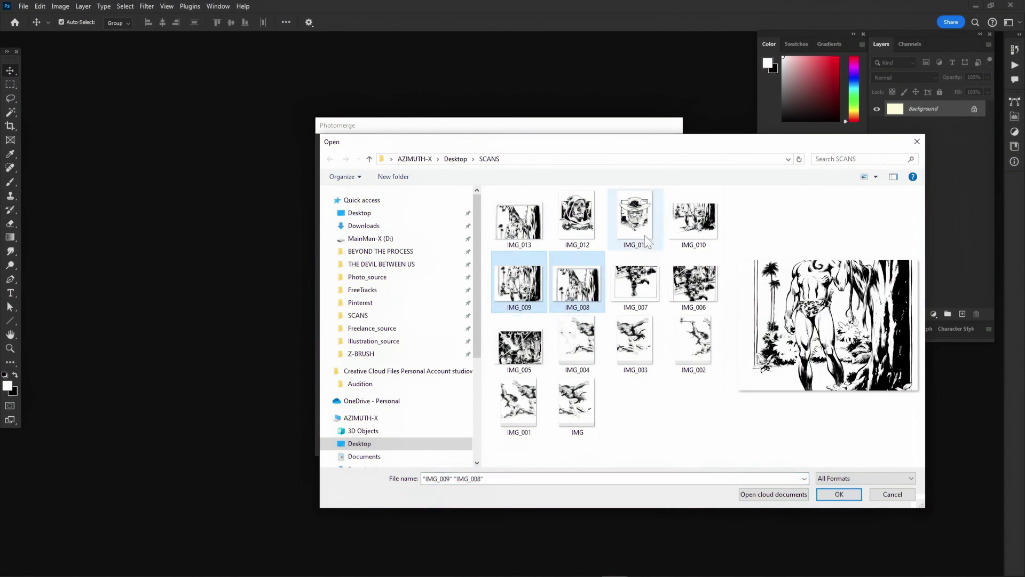
left_click(692, 223, "ctrl")
left_click(840, 493)
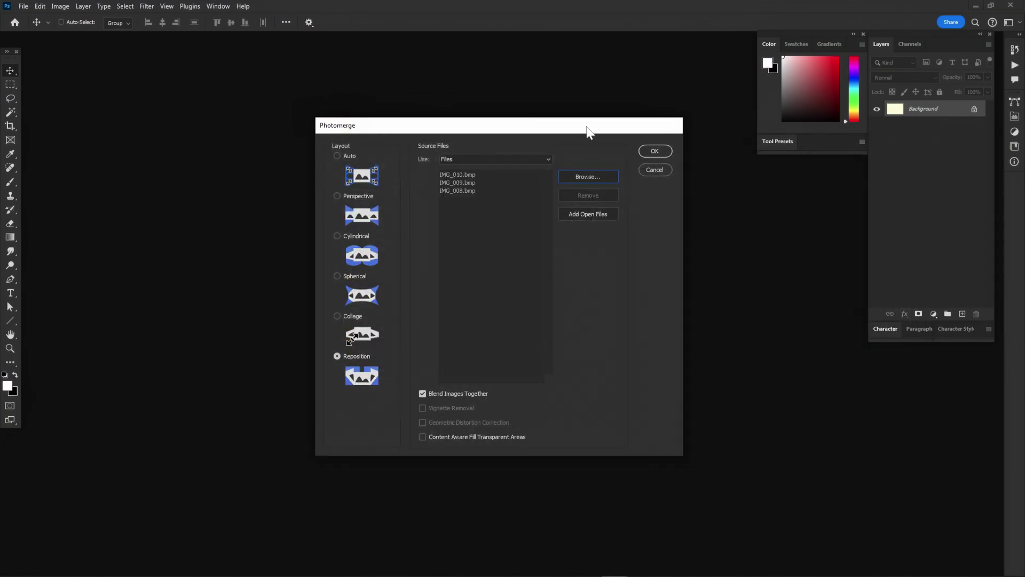
key("Return")
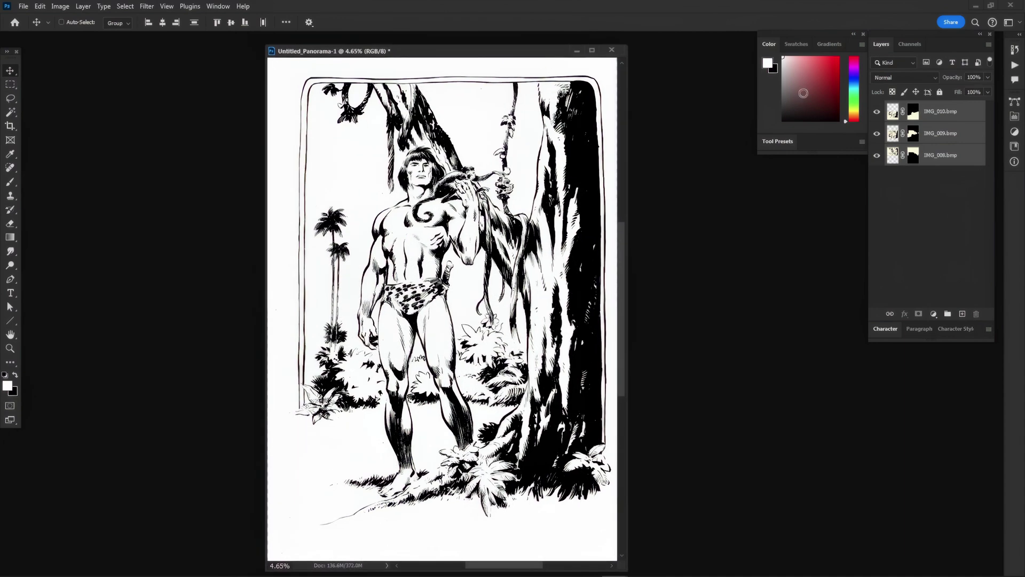
Check the three scan layers' coverage and merge them into one layer
left_click(877, 111)
left_click(877, 111)
left_click(877, 155)
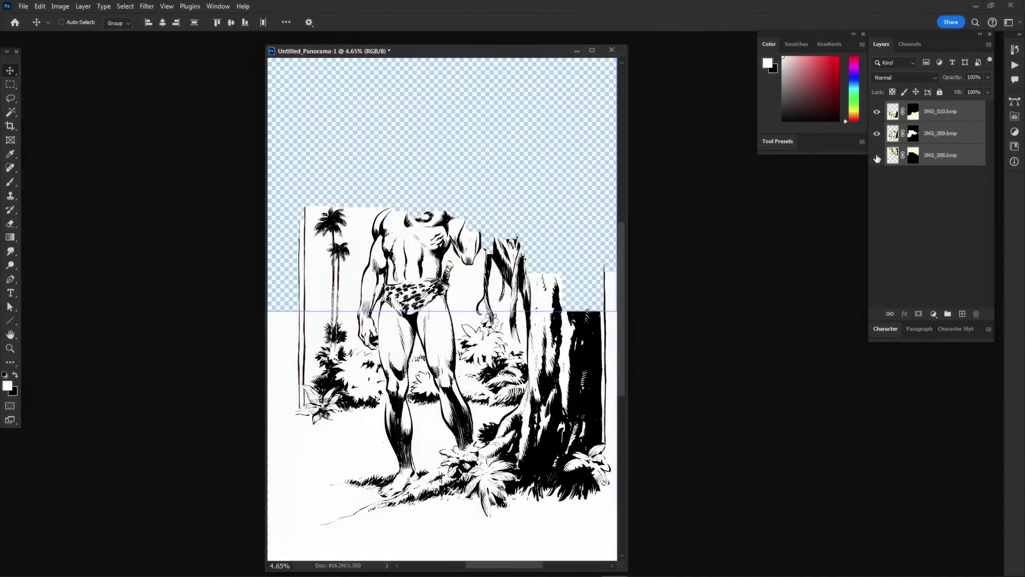
left_click(877, 155)
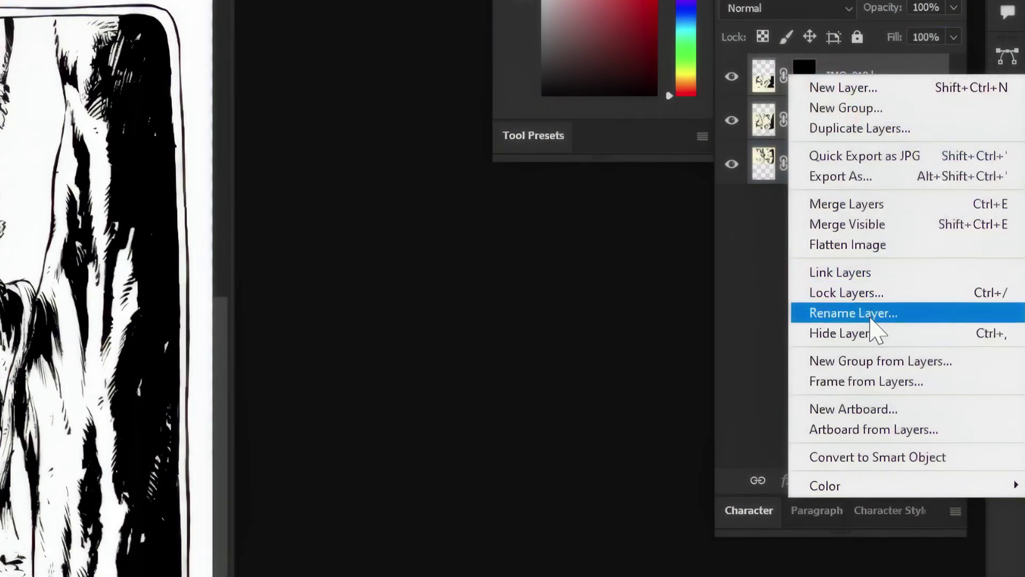
left_click(865, 205)
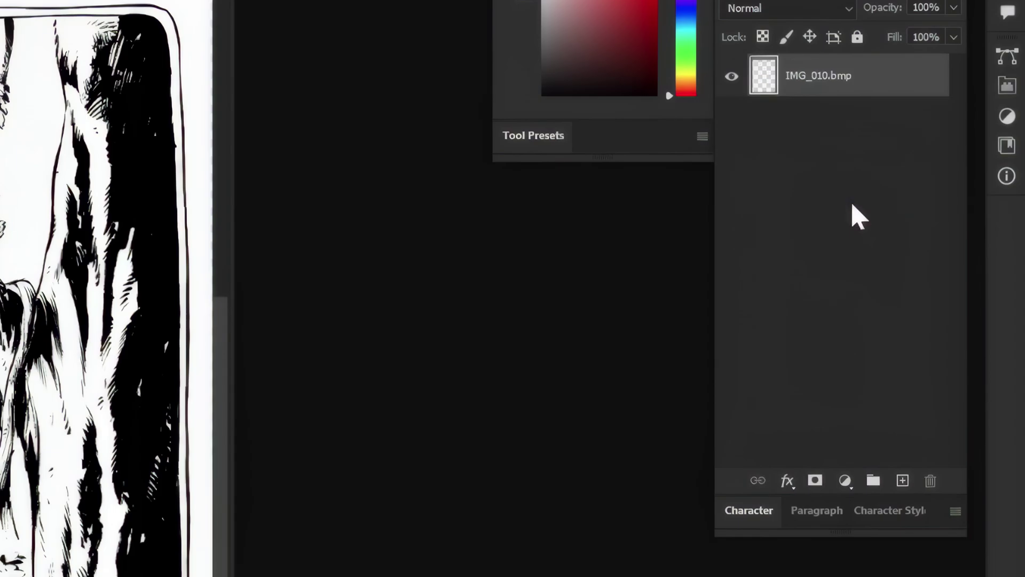
Duplicate the merged layer as IMG_010.bmp copy, then fill the original white and delete it
key("ctrl+j")
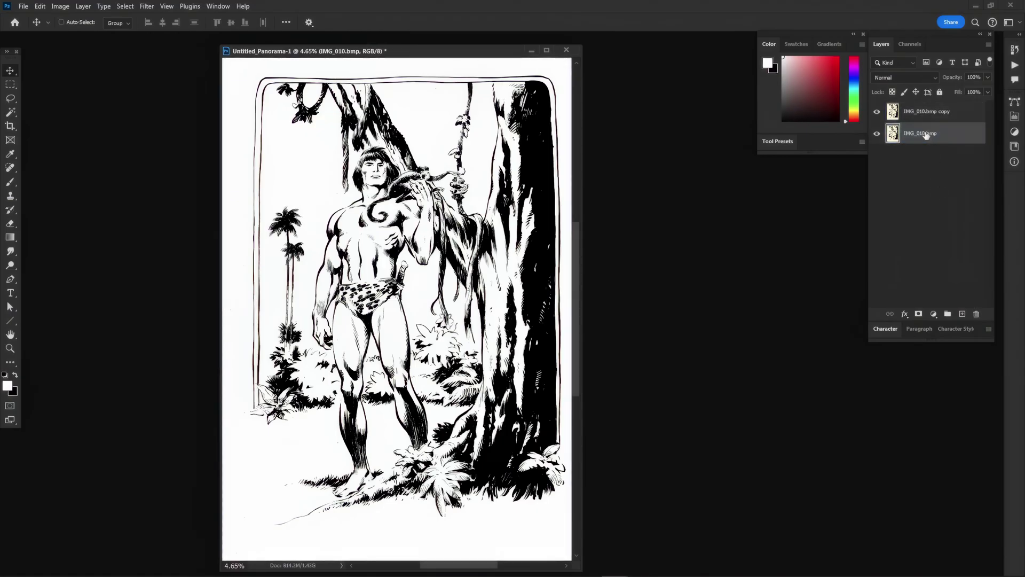
key("alt+BackSpace")
left_click(944, 114)
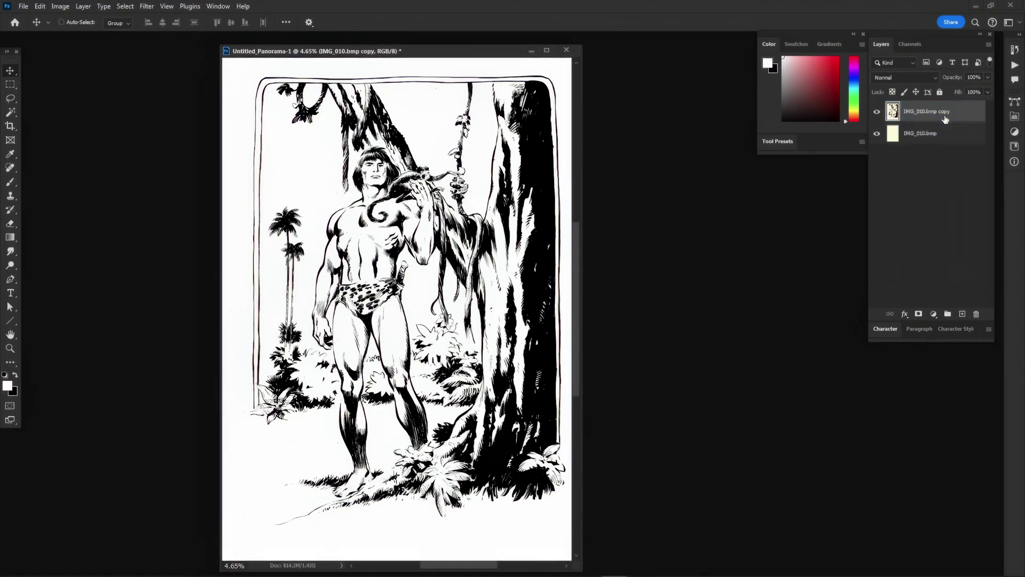
key("Delete")
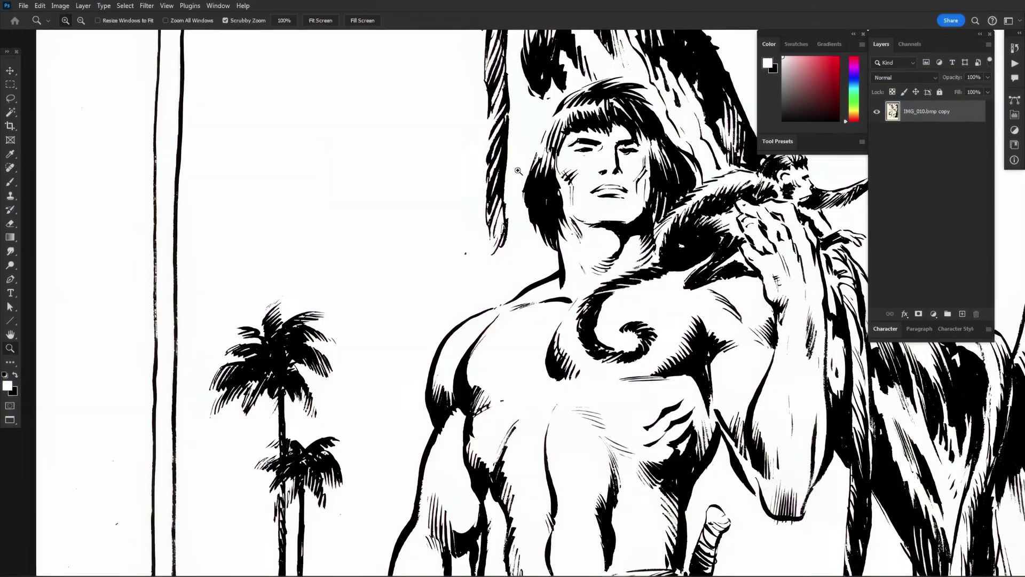
Touch up stray specks with a white brush and selection tool
key("b")
key("x")
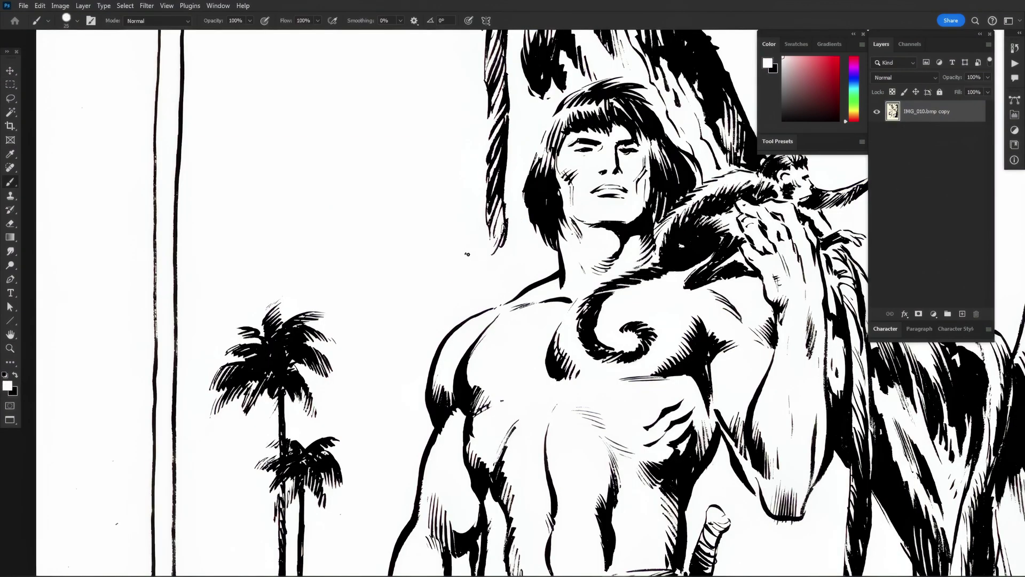
scroll(116, 510, "left", 2)
key("m")
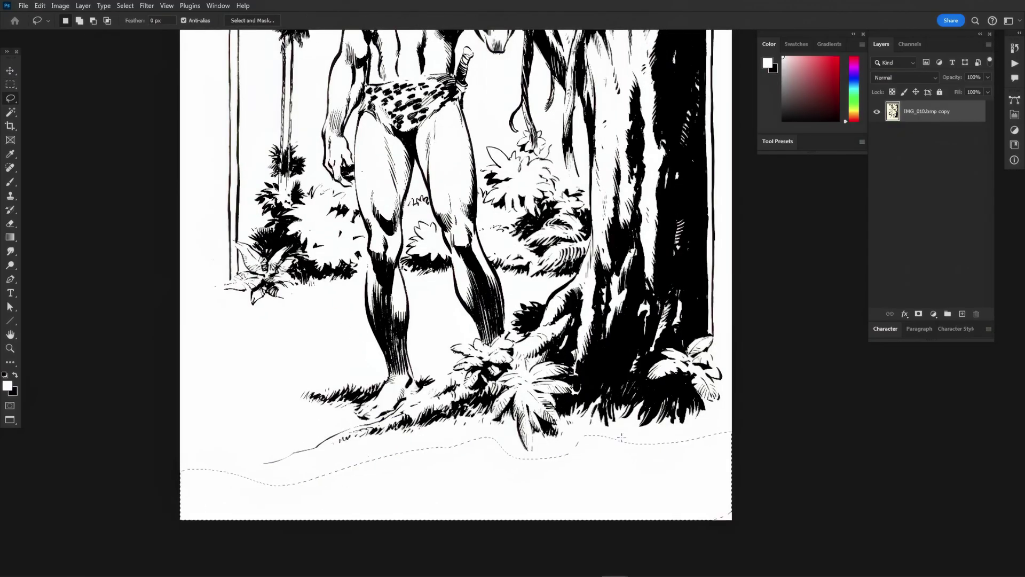
scroll(622, 437, "down", 3)
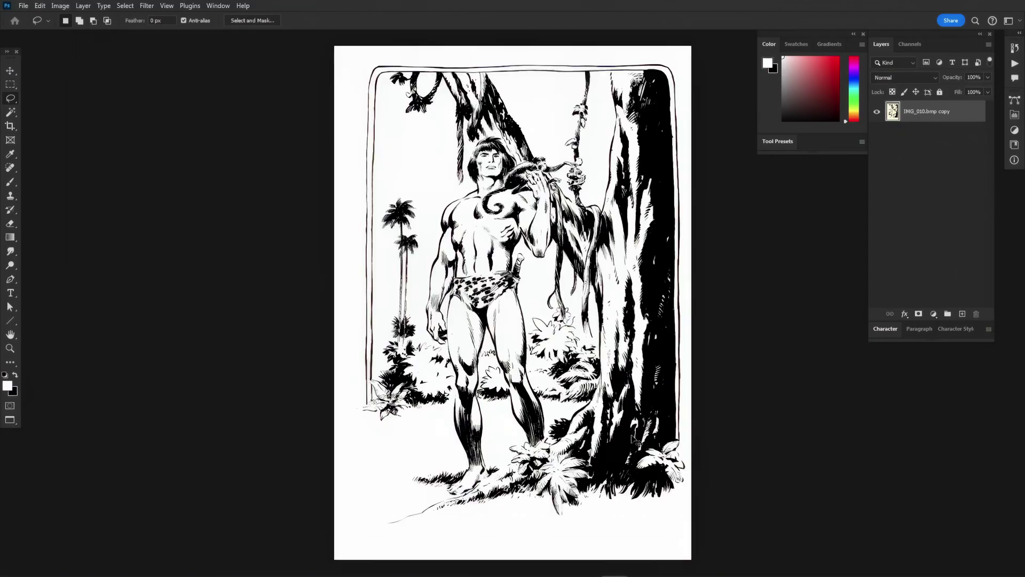